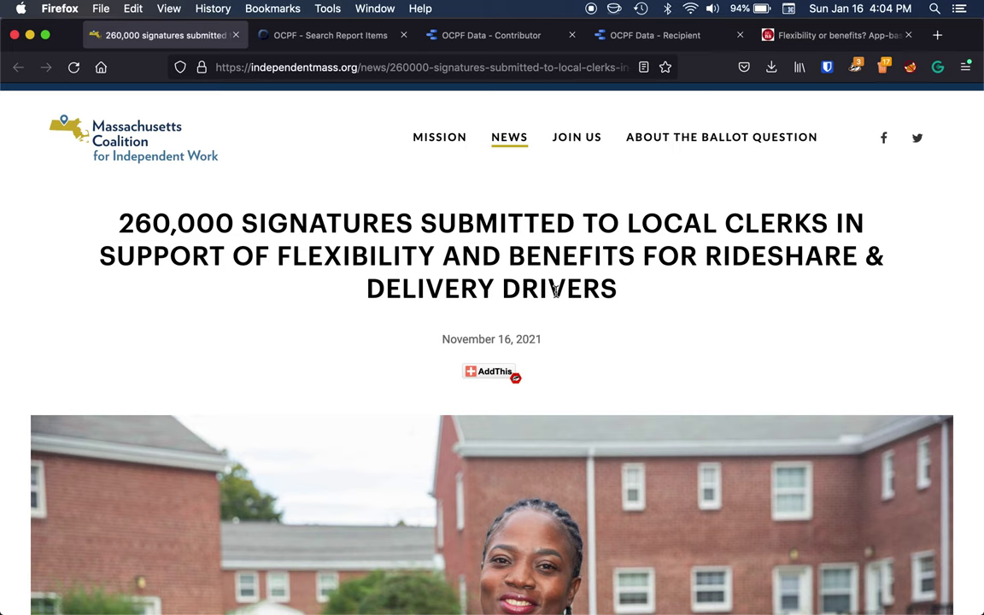
On OCPF, search 'flexibility' and select filer 95481, Flexibility and Benefits for Massachusetts Drivers
click(371, 47)
click(416, 352)
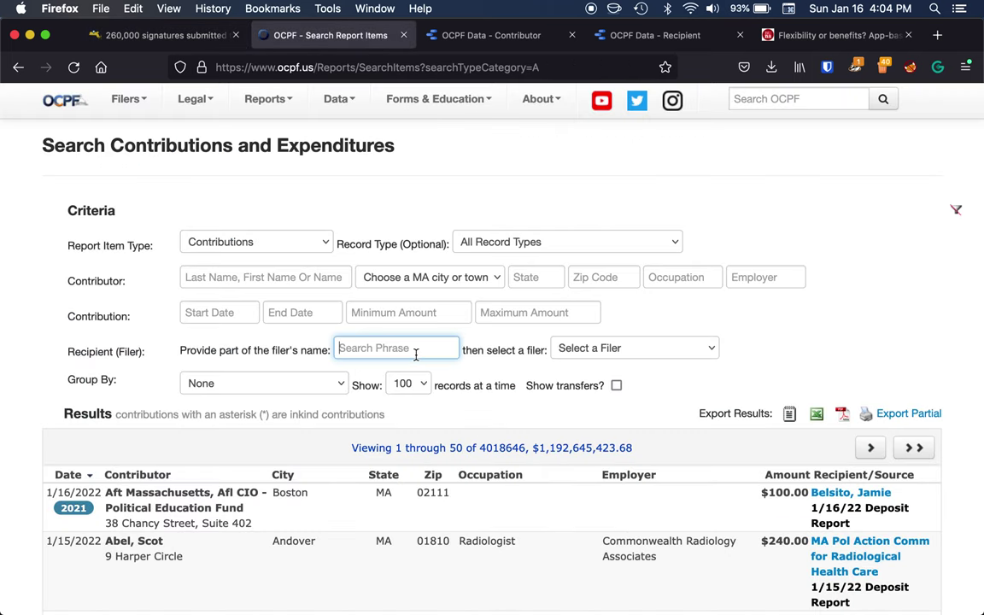
text(flexibility)
click(690, 358)
click(683, 362)
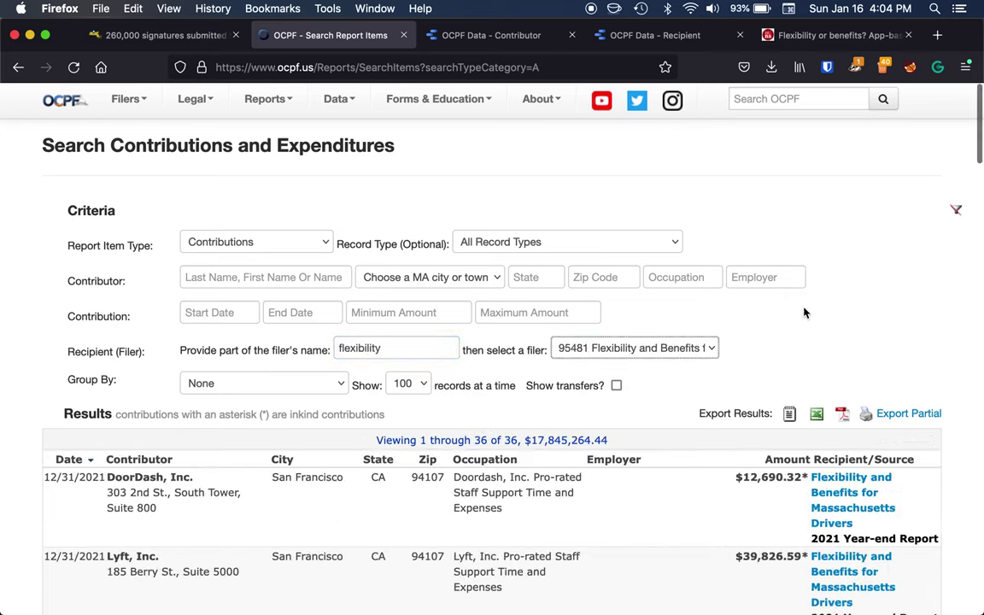
Review the 36 contributions totalling $17,845,264.44, then return to the Contributor report
scroll(803, 312, down, 2)
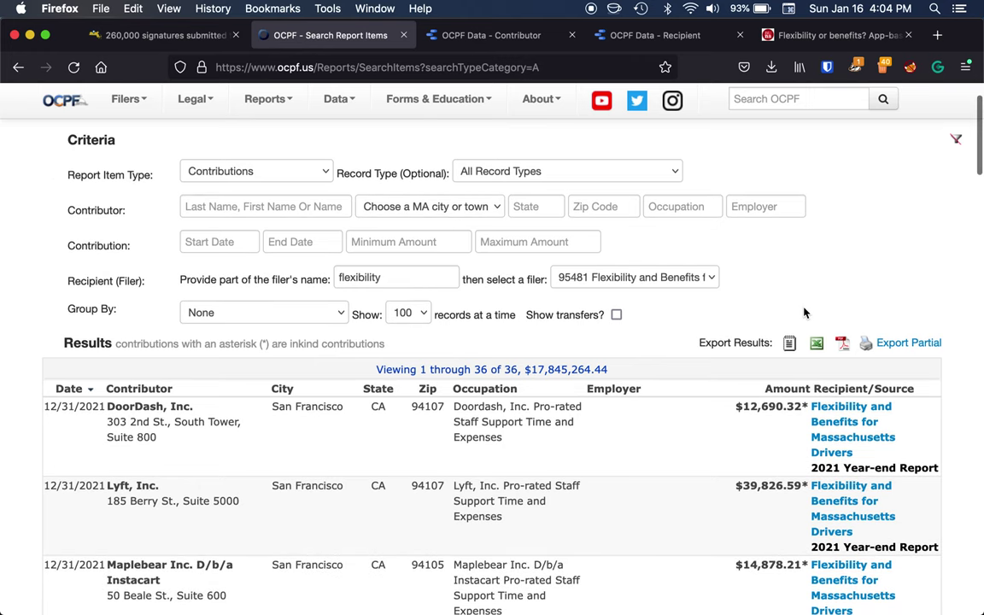
scroll(804, 313, down, 5)
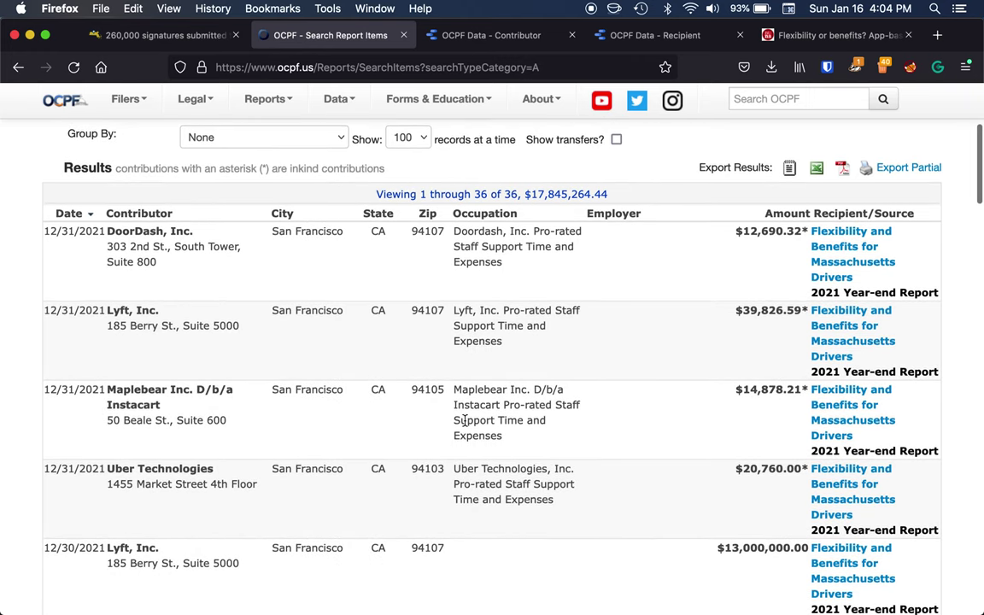
scroll(464, 420, down, 5)
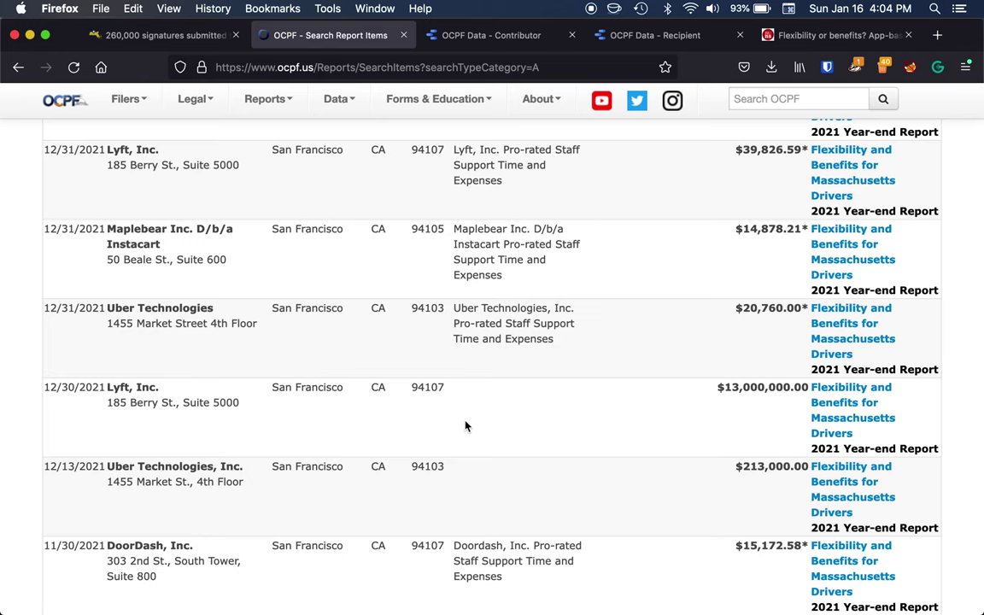
click(510, 38)
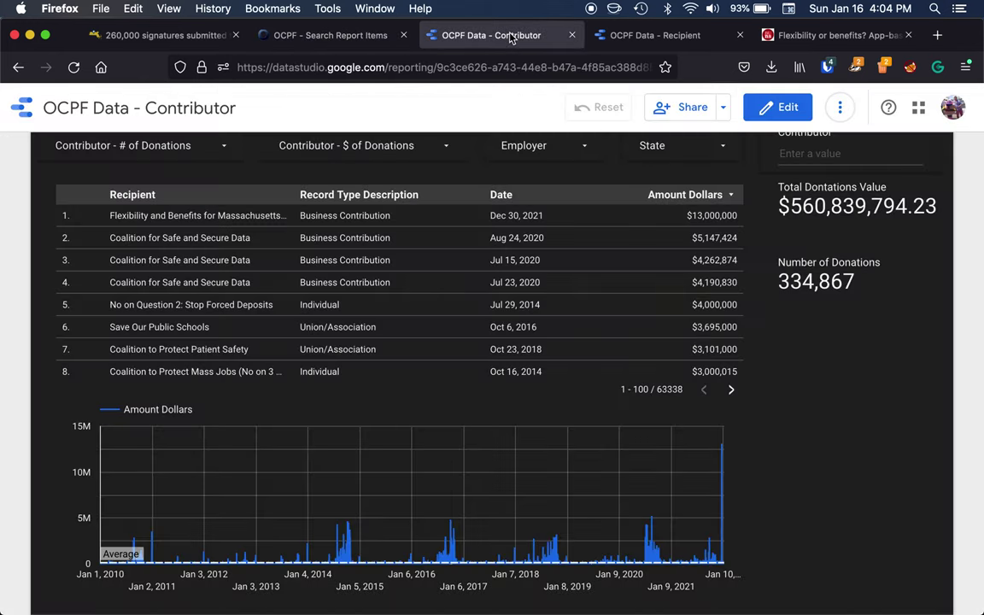
Glance at the Recipient report, return to the Contributor report's top, and open the State filter
click(631, 38)
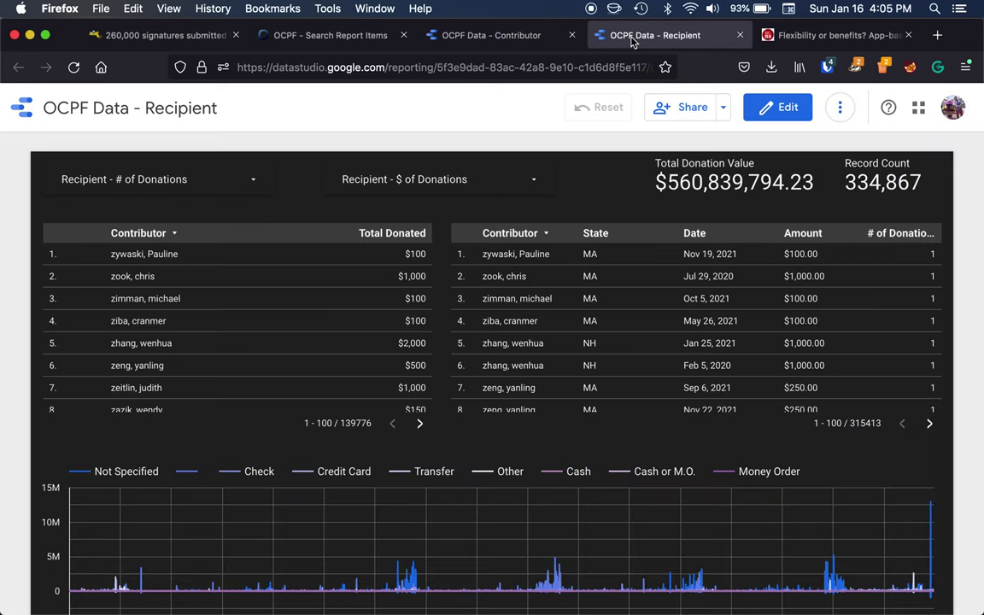
click(518, 37)
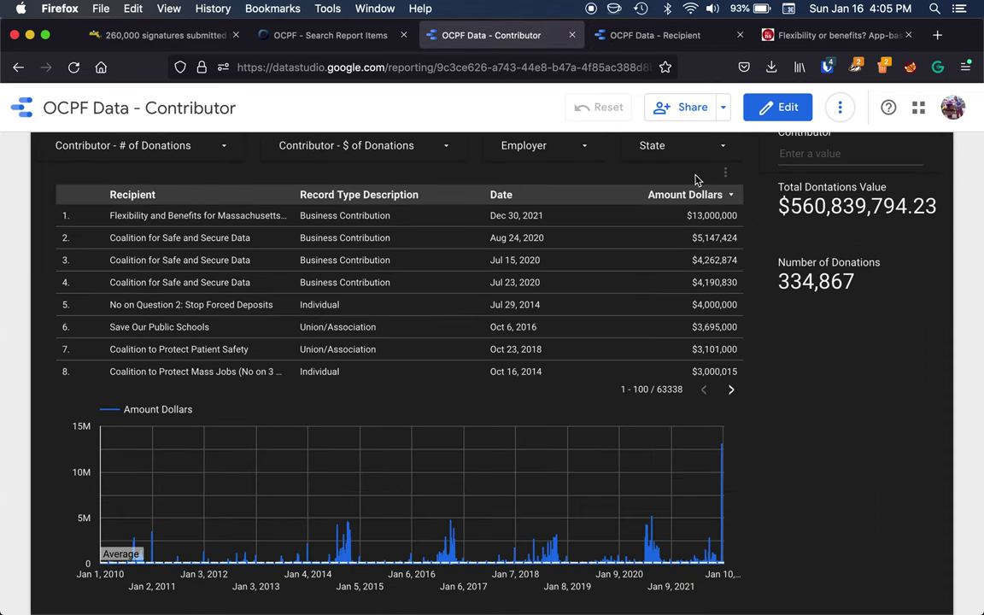
scroll(696, 179, up, 1)
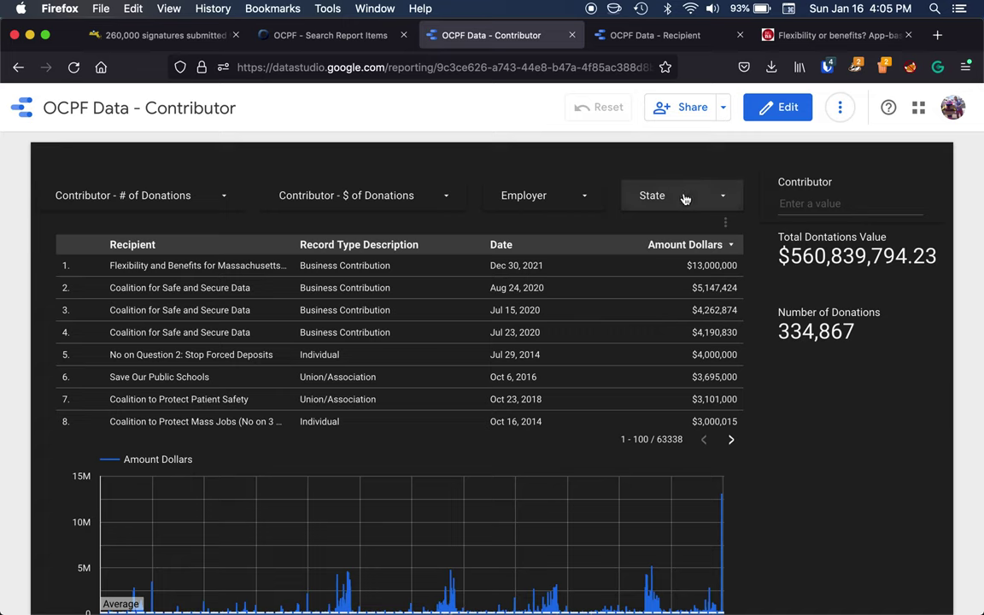
click(684, 198)
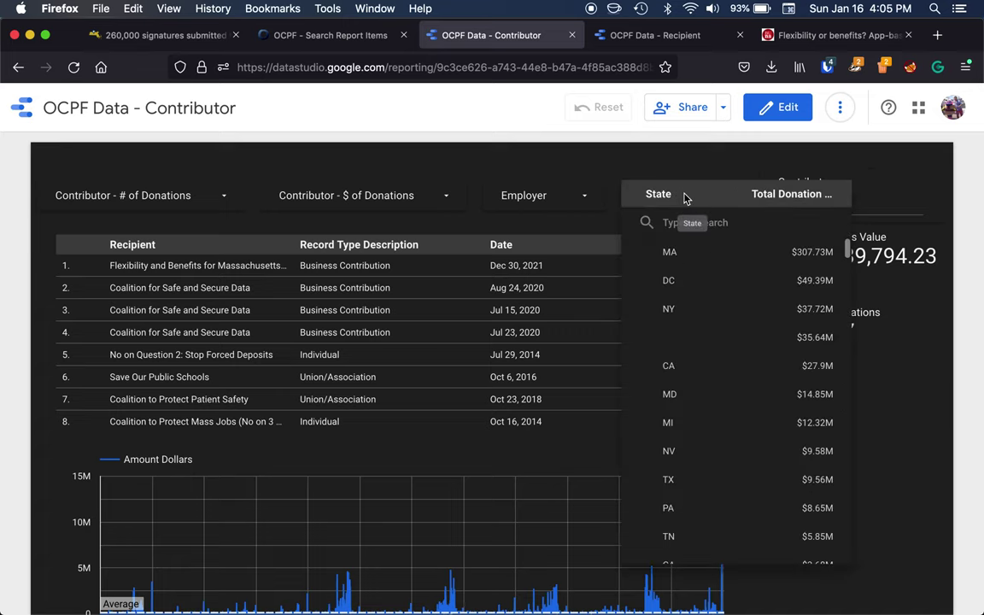
Filter contributors to CA, yielding $27,902,984.30 across 4,273 donations
click(655, 373)
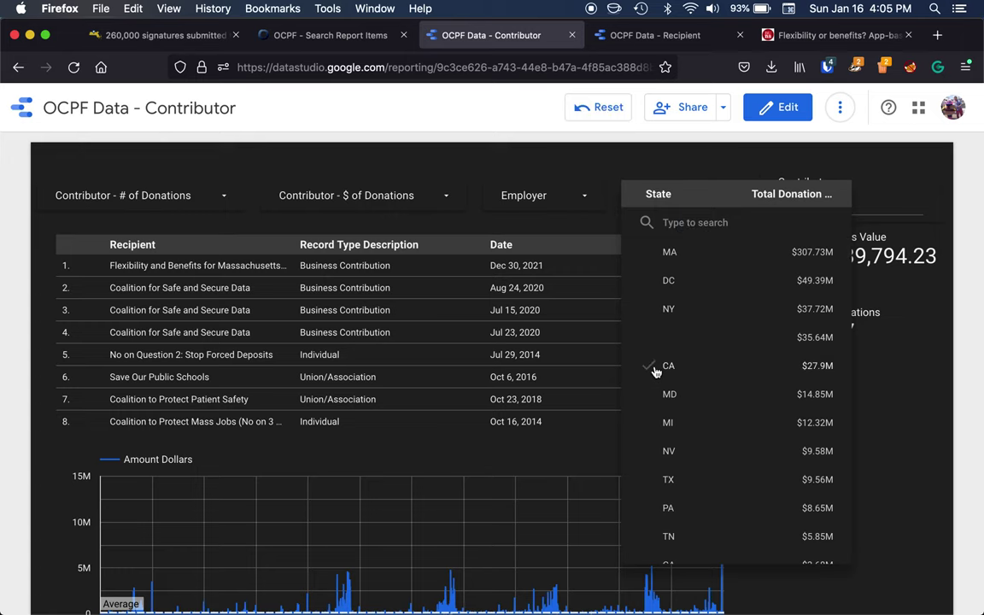
click(655, 372)
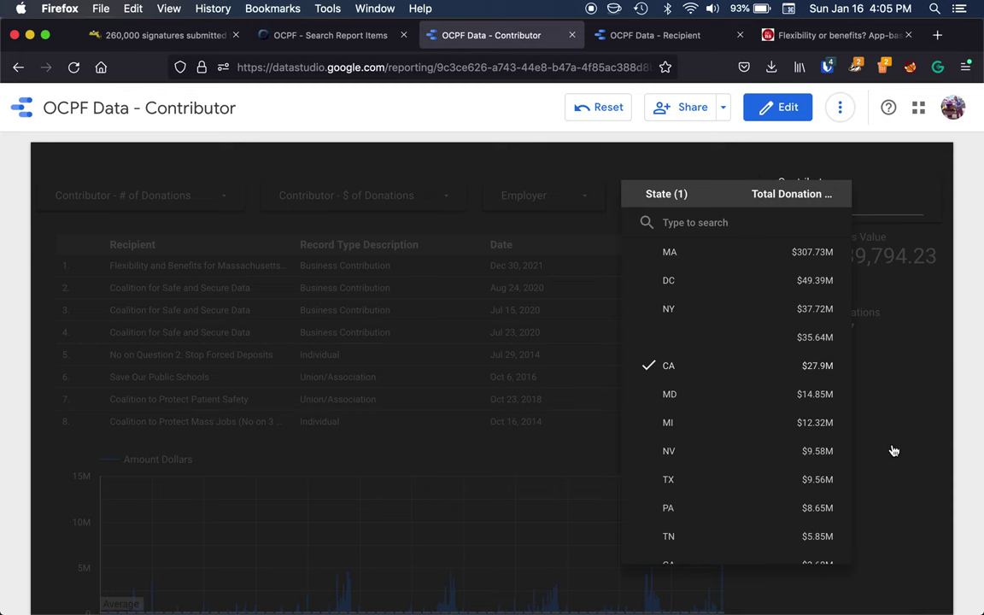
click(264, 164)
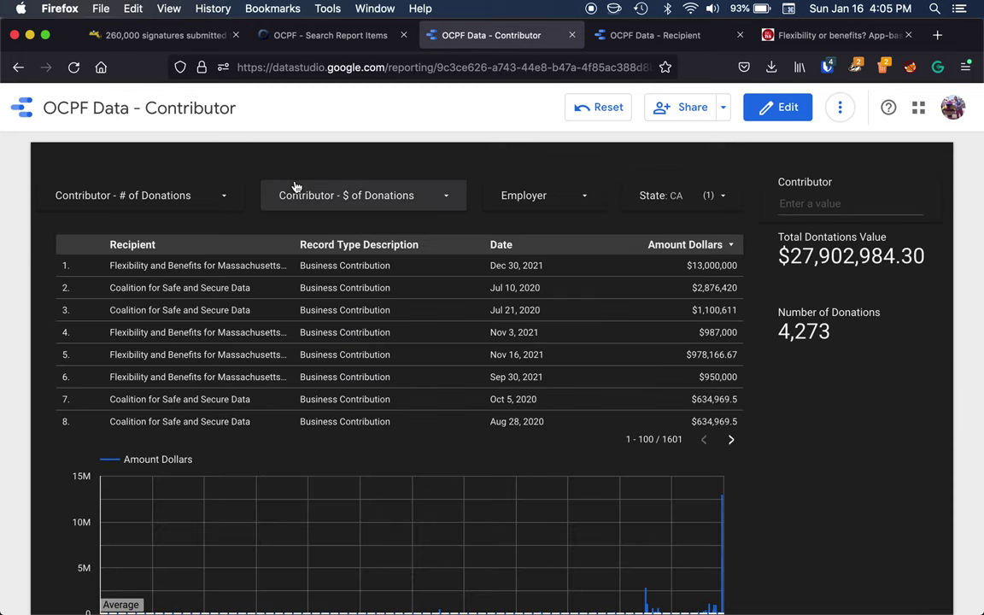
scroll(793, 425, down, 1)
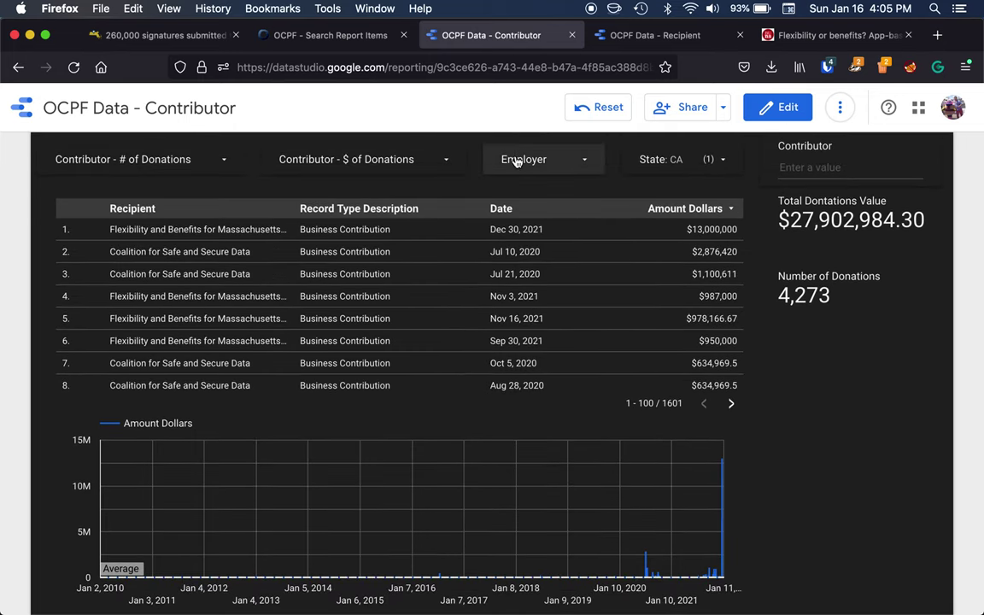
click(354, 158)
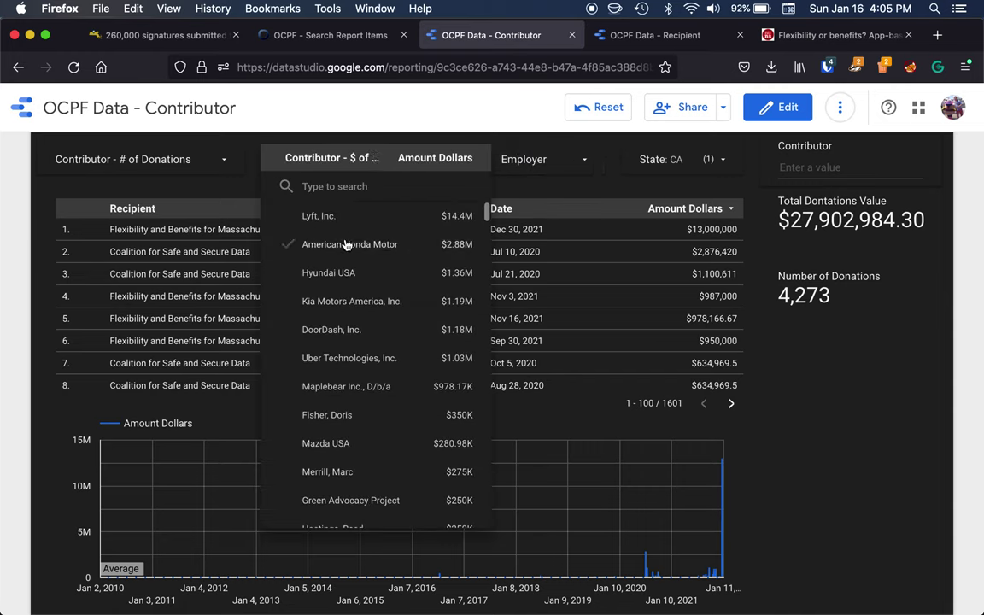
Filter the Contributor report to Lyft, Inc. from the contributors ranked by dollars
click(175, 160)
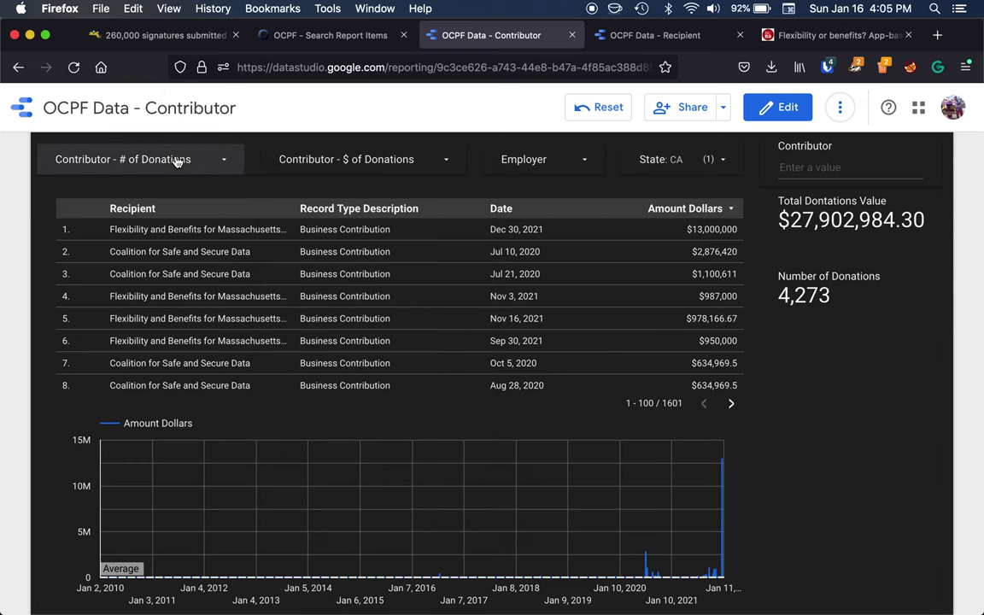
click(175, 161)
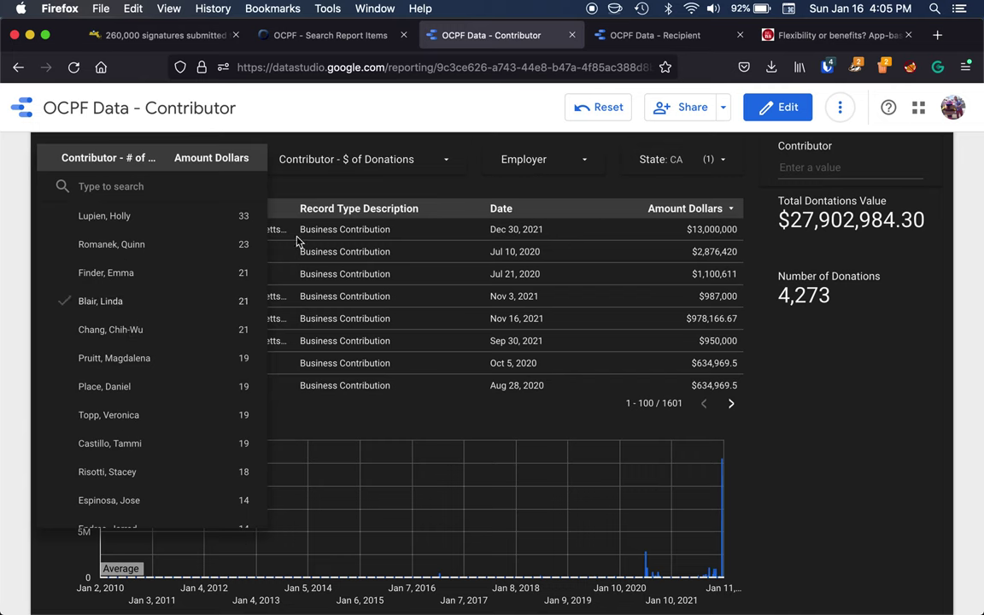
click(376, 154)
click(344, 152)
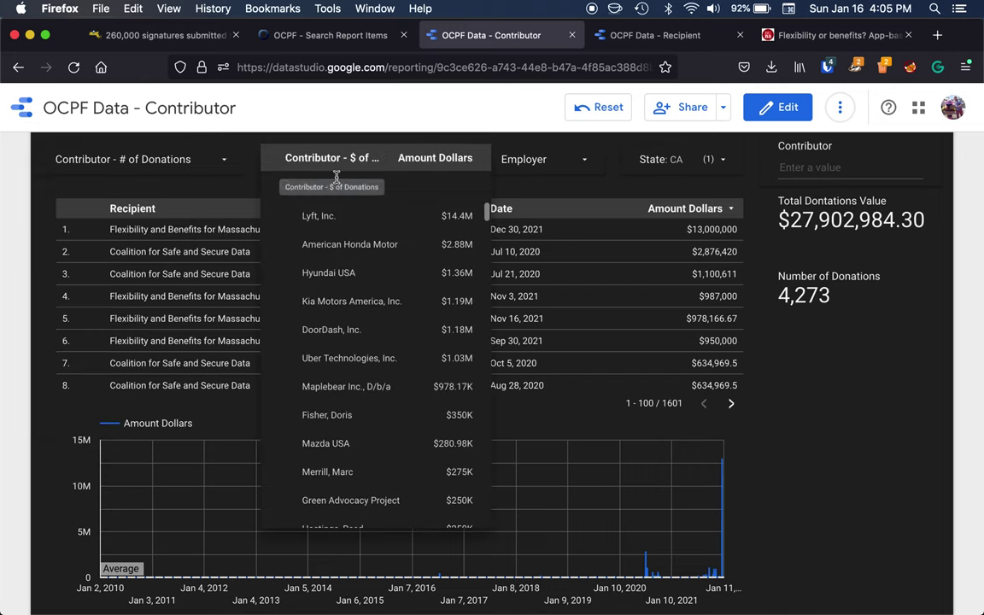
click(289, 218)
click(786, 485)
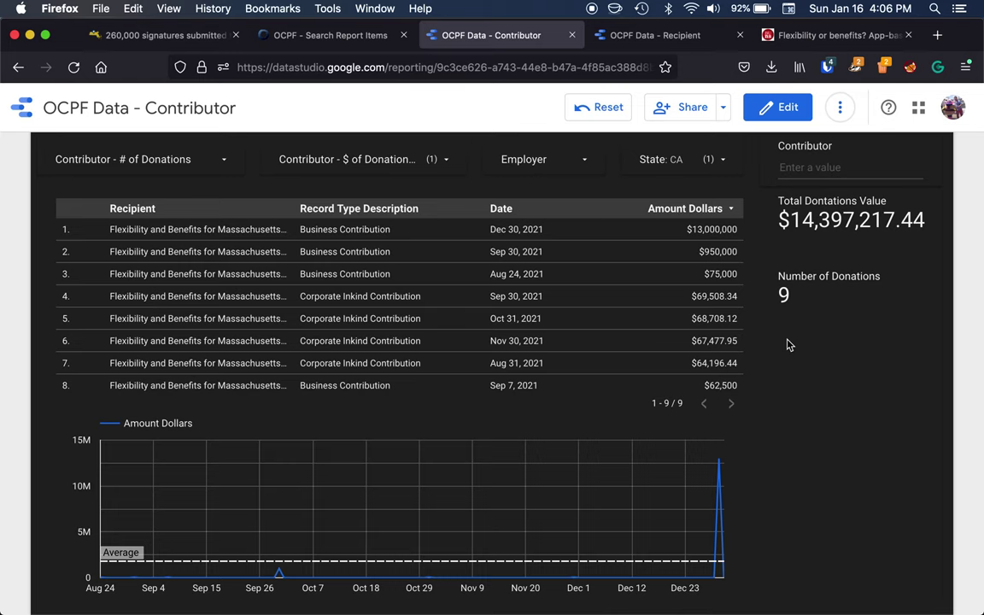
Review Lyft's nine donations totalling $14,397,217.44, then bring up the Recipient report
scroll(789, 344, down, 3)
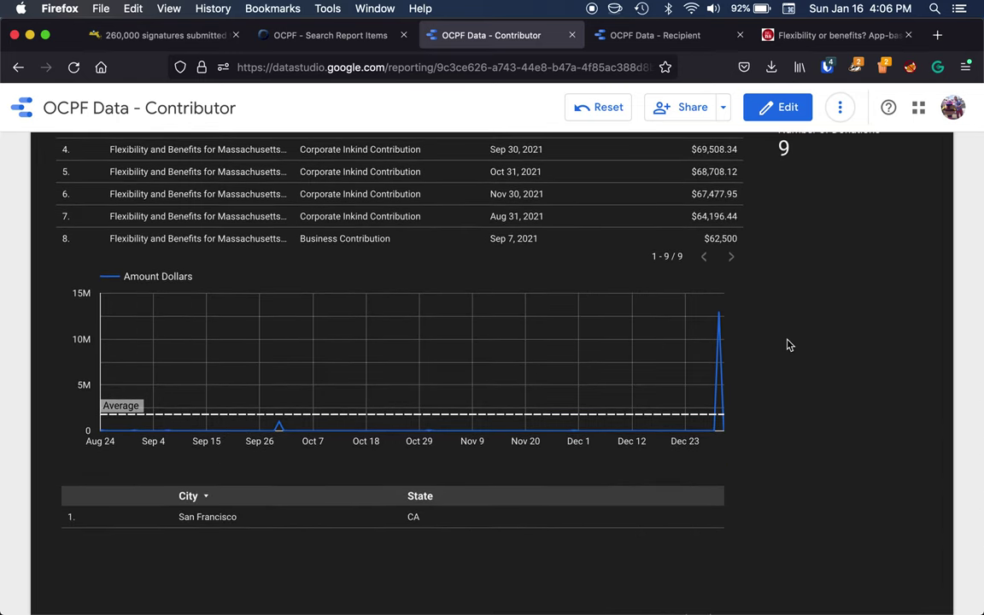
scroll(789, 345, up, 3)
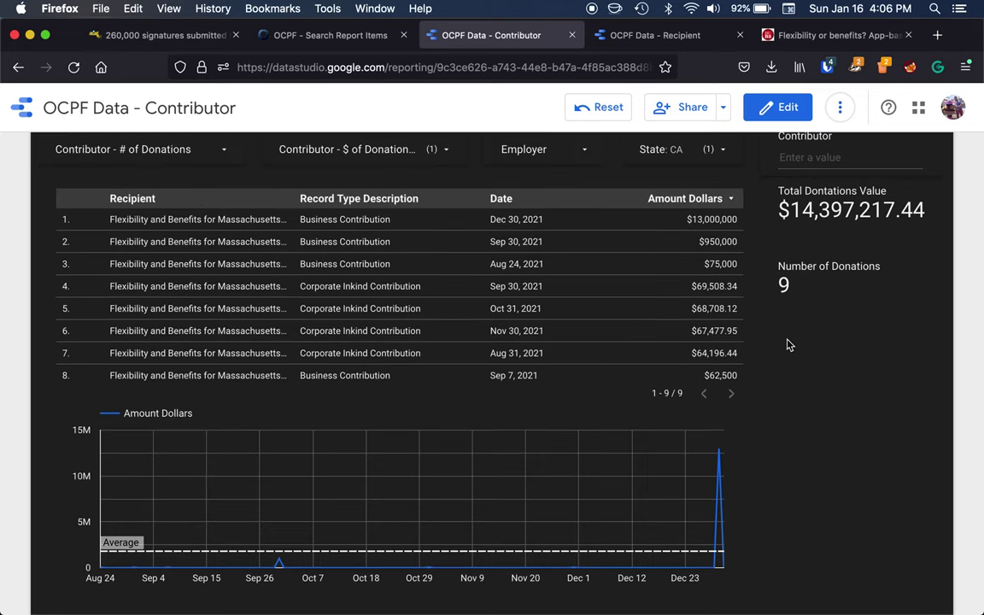
click(663, 34)
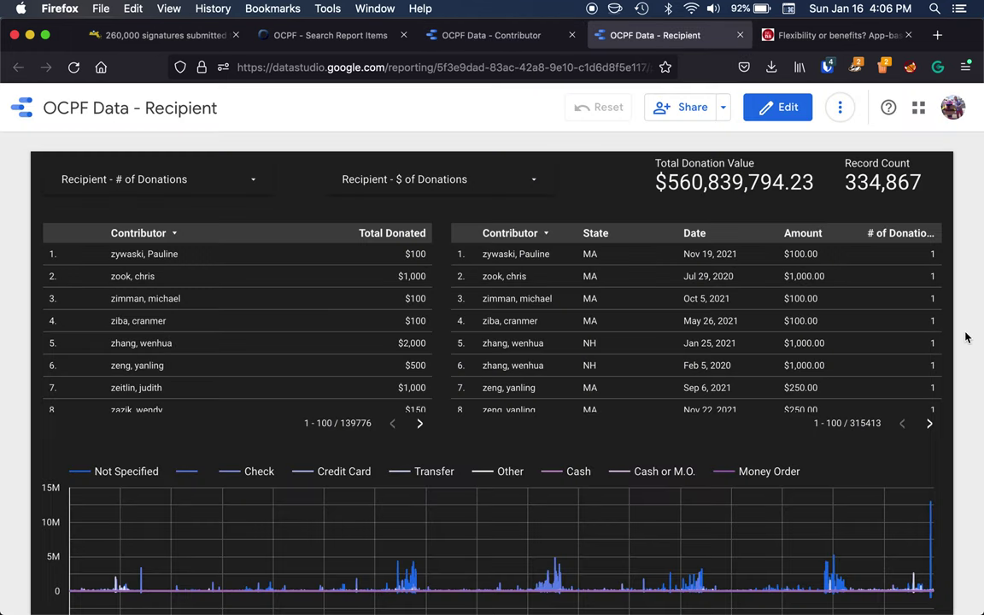
Search recipients for 'flexi' and tick Flexibility and Benefits for Massachusetts Drivers
scroll(965, 337, down, 2)
scroll(967, 337, up, 2)
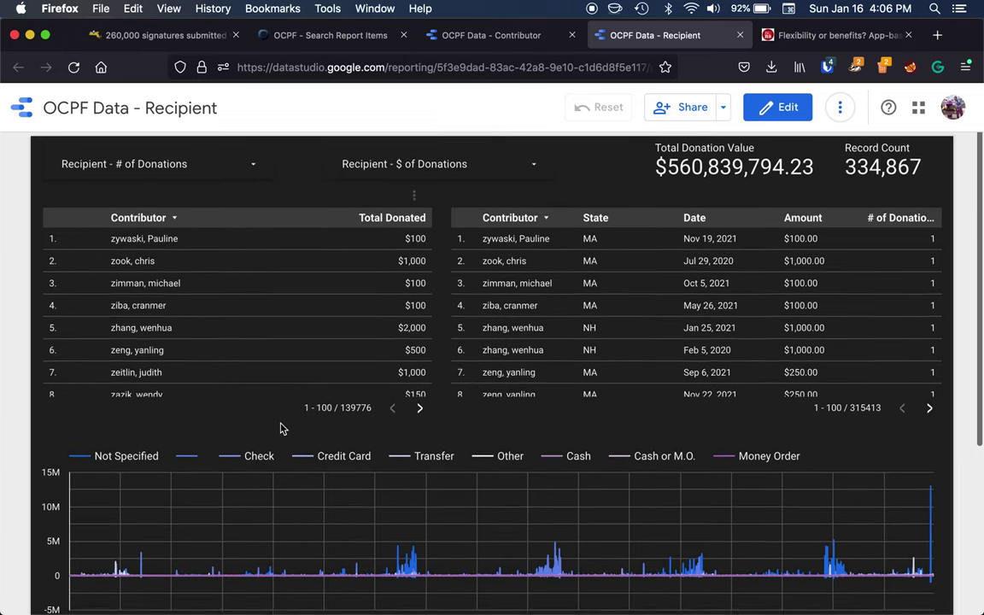
scroll(281, 427, down, 2)
scroll(281, 427, up, 2)
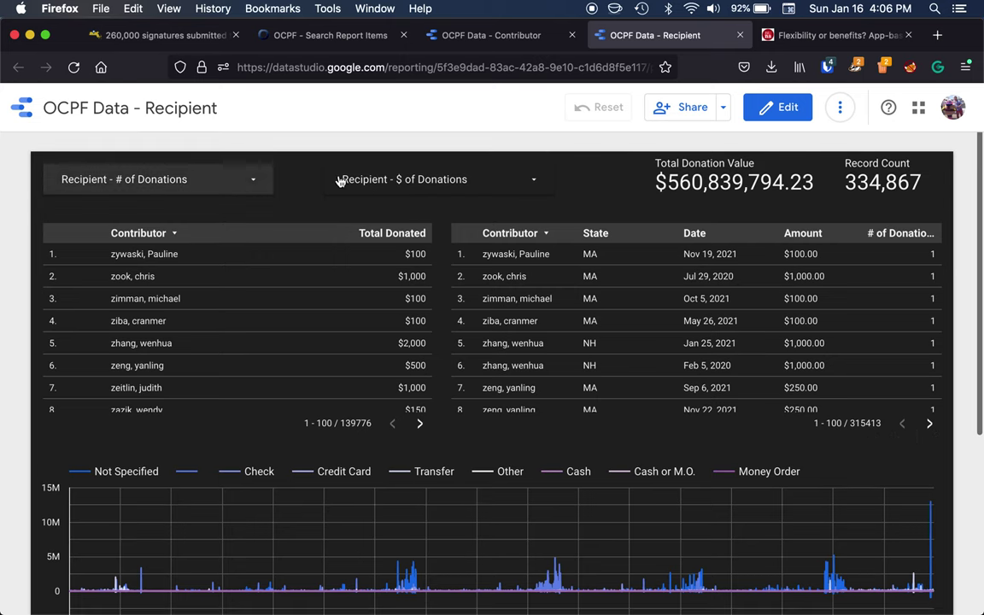
click(342, 170)
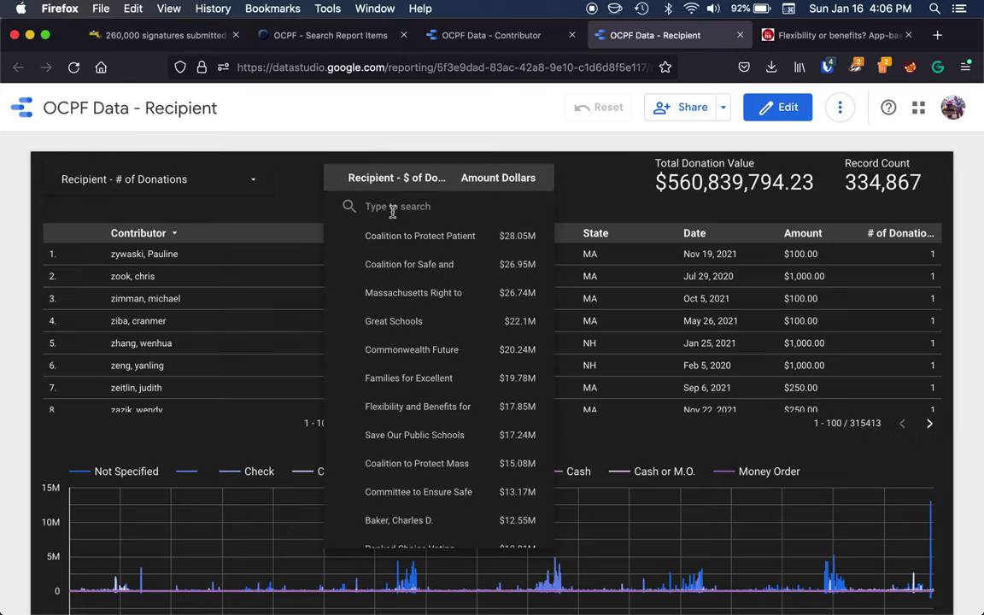
text(flexi)
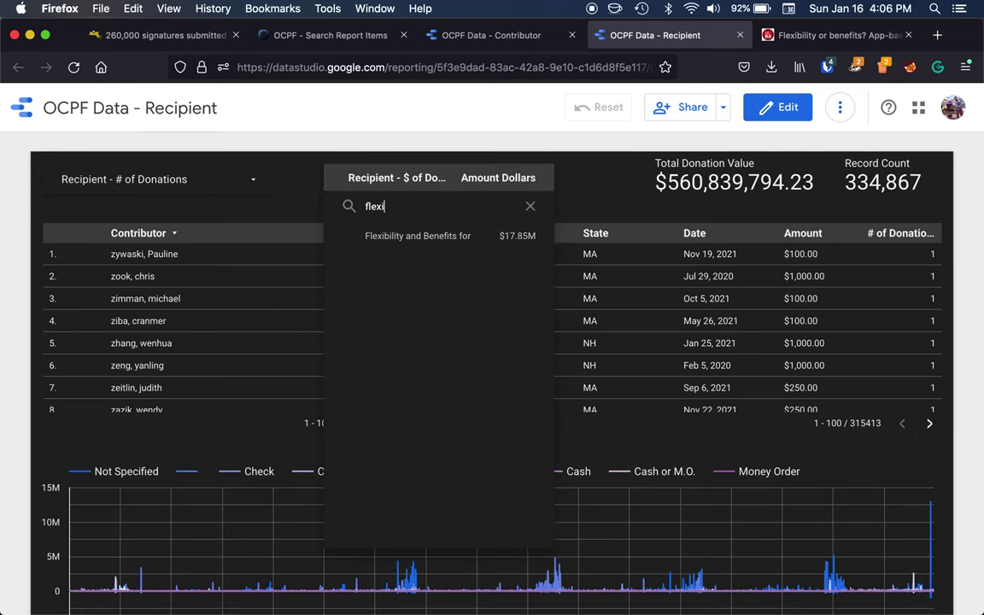
click(353, 241)
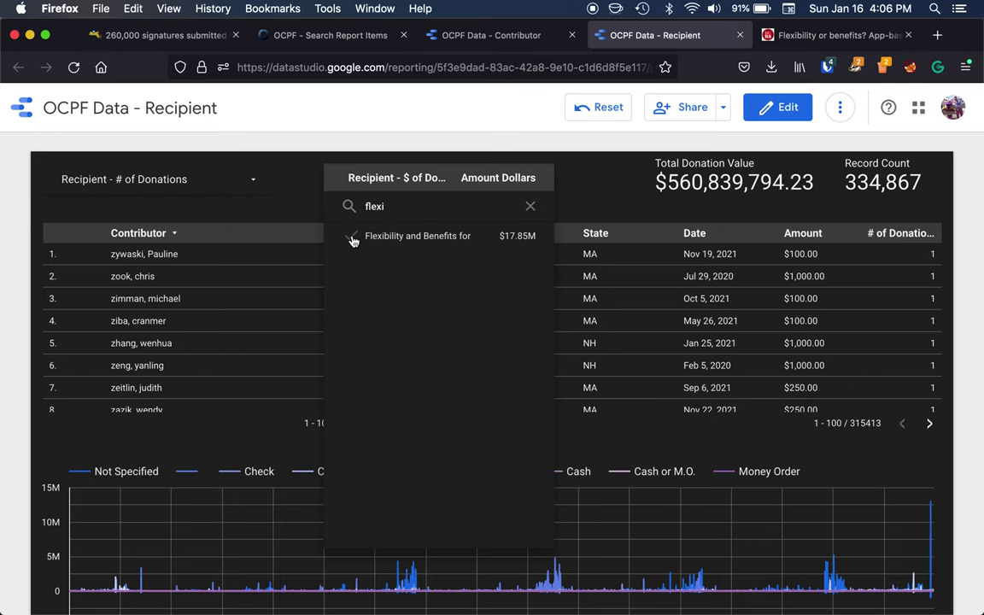
Apply the recipient filter and review its 36 records totalling $17,845,264.44 across tables and charts
click(17, 294)
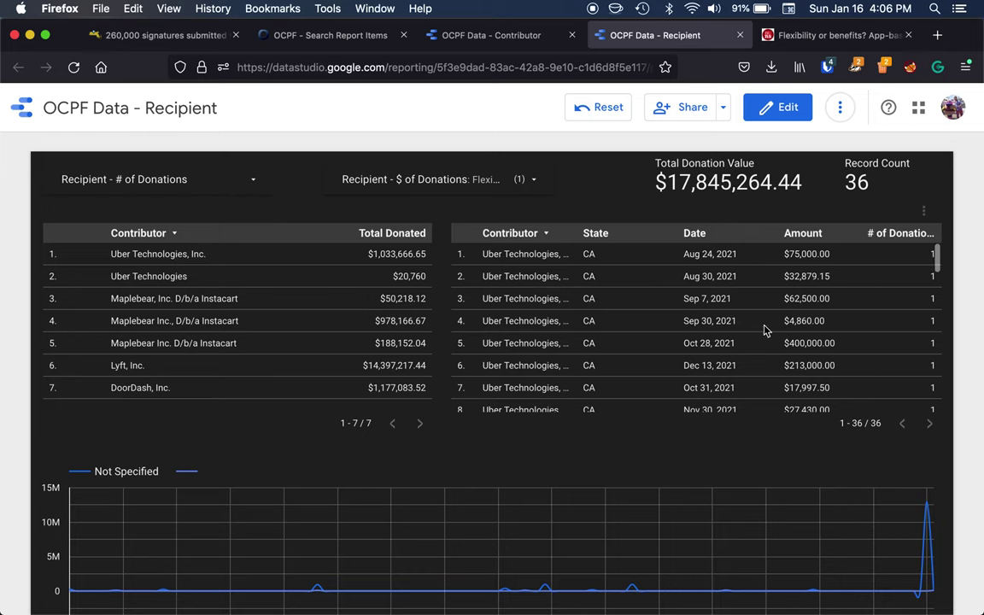
scroll(906, 425, down, 5)
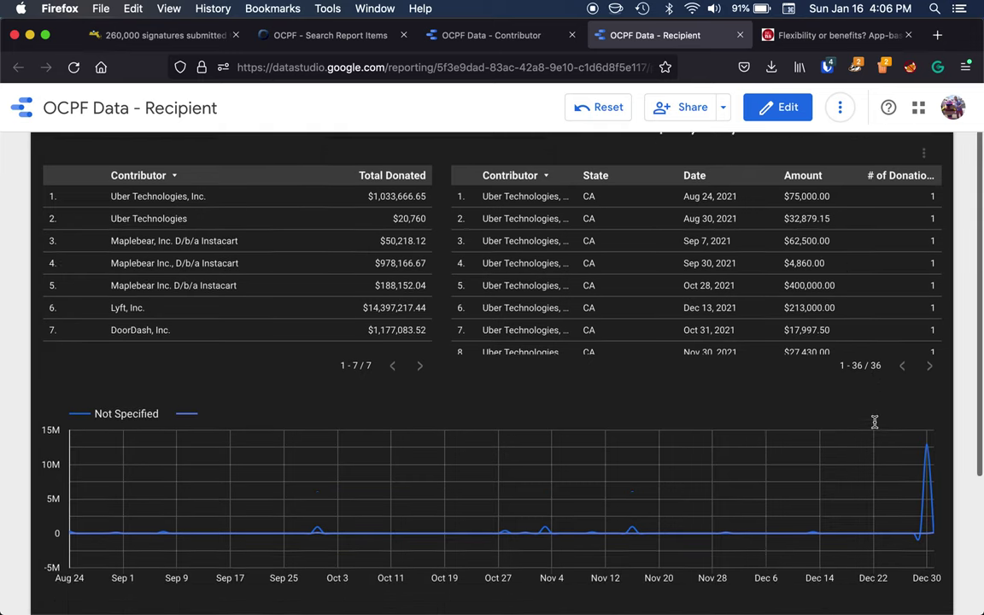
mouse_move(311, 362)
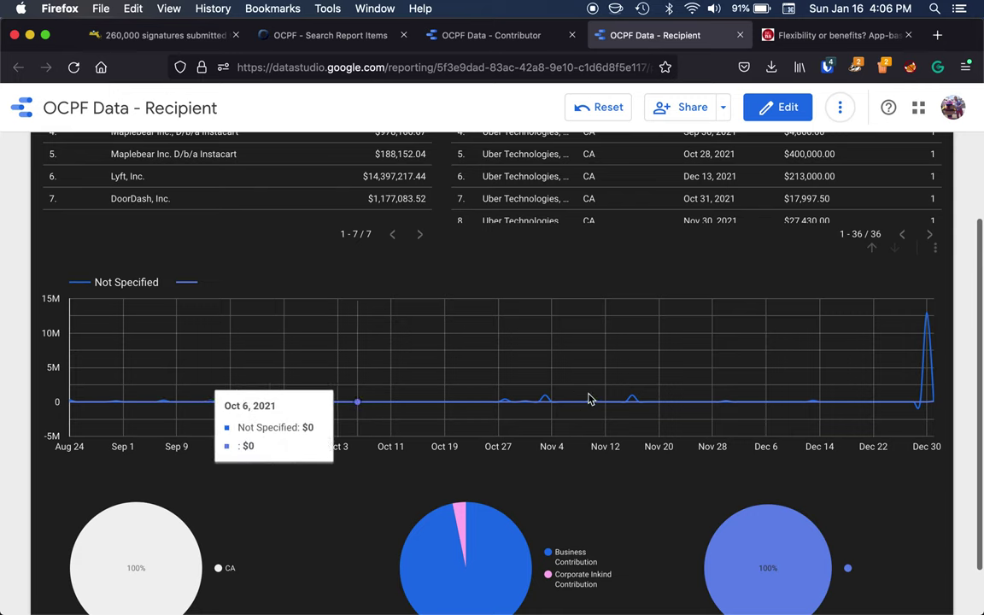
mouse_move(706, 388)
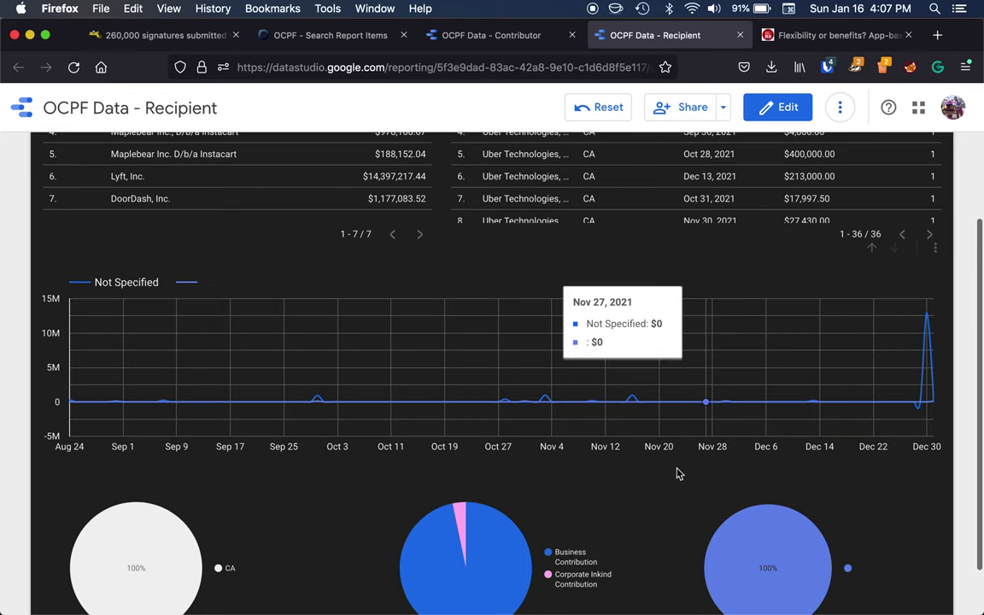
scroll(675, 478, down, 2)
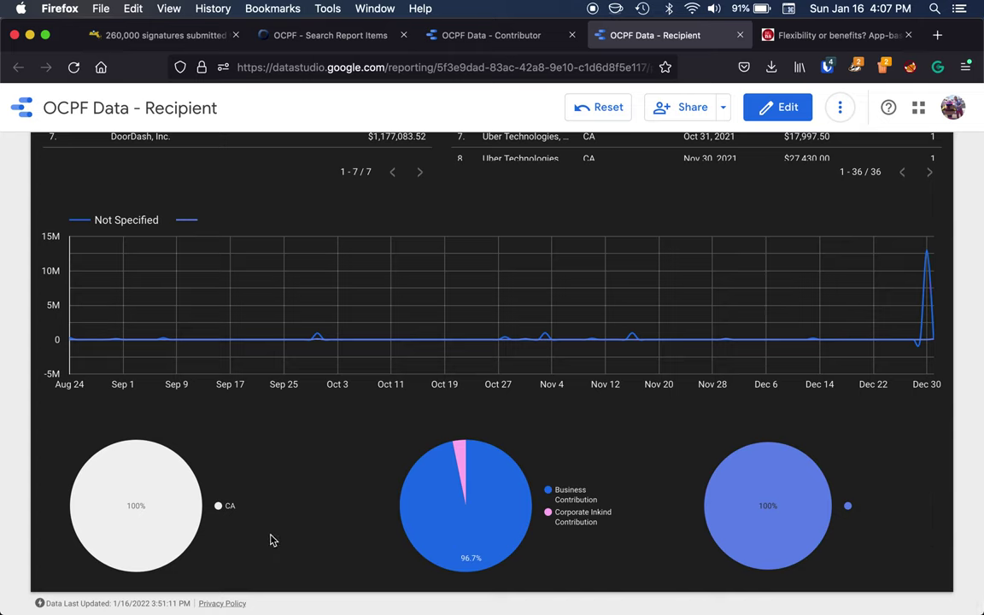
mouse_move(131, 505)
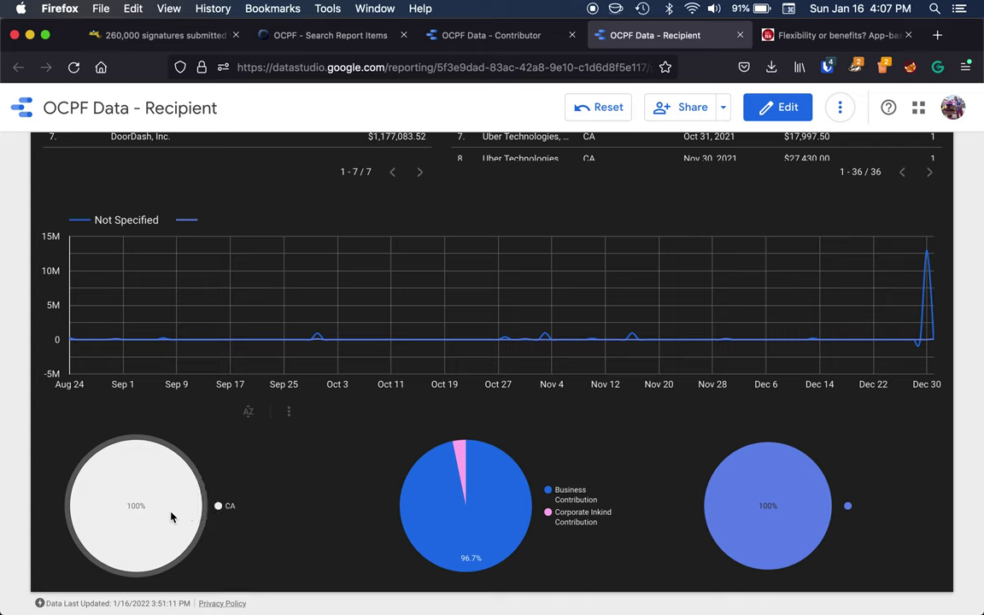
mouse_move(504, 500)
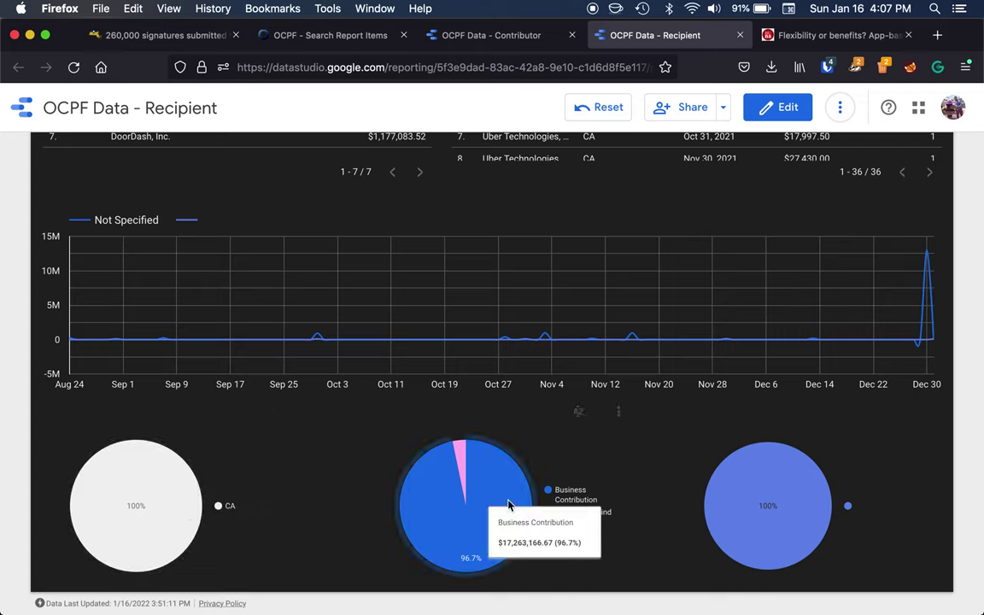
mouse_move(759, 510)
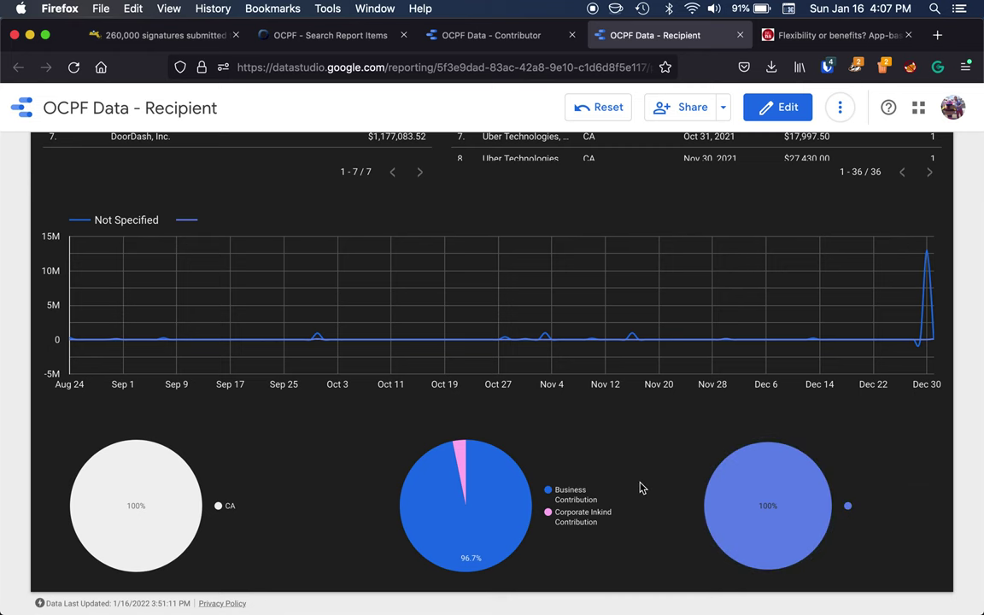
scroll(642, 488, up, 5)
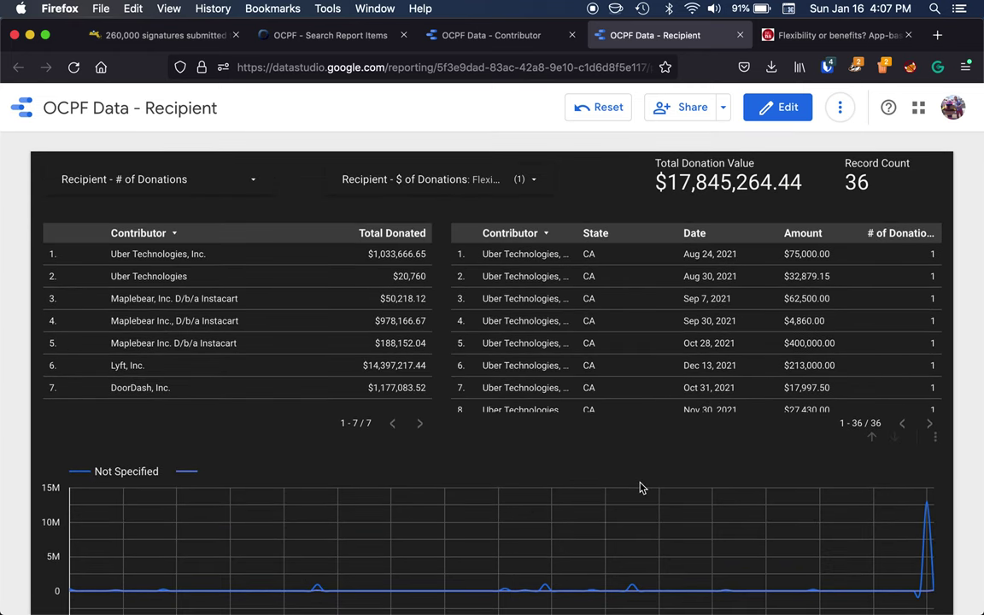